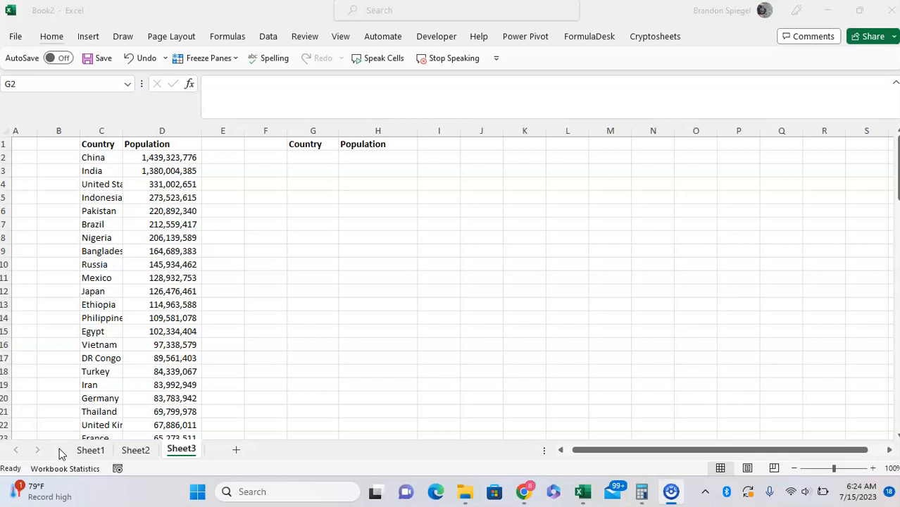
Look through the source Country and Population table from China down to Israel in row 101
key("Left")
key("Left")
key("Left")
key("Left")
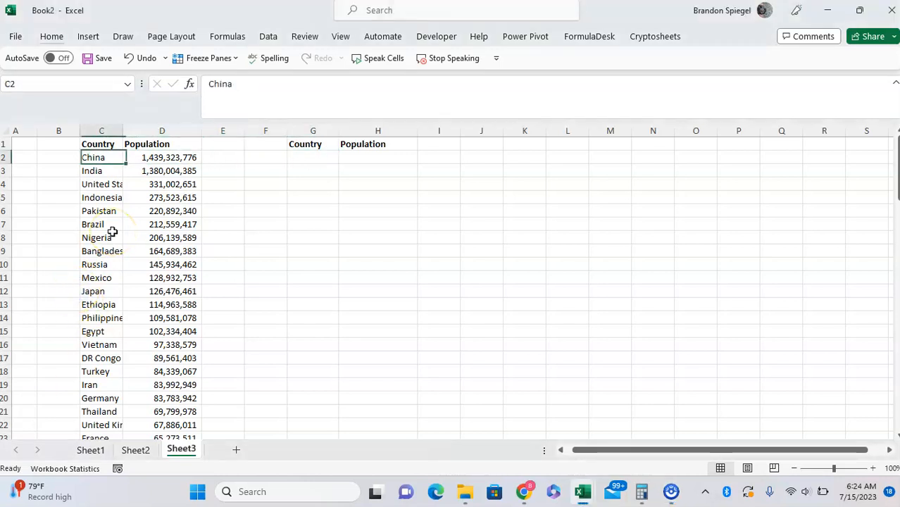
key("shift+Right")
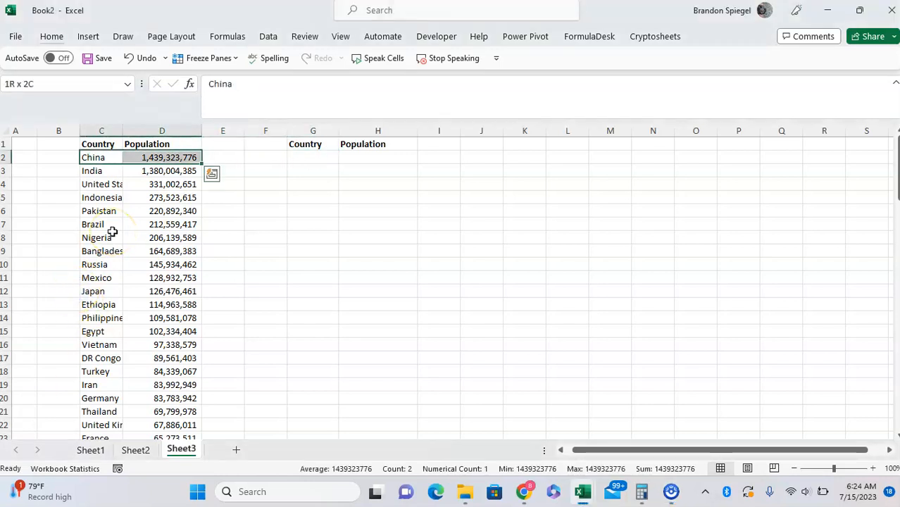
key("shift+Left")
key("ctrl+Down")
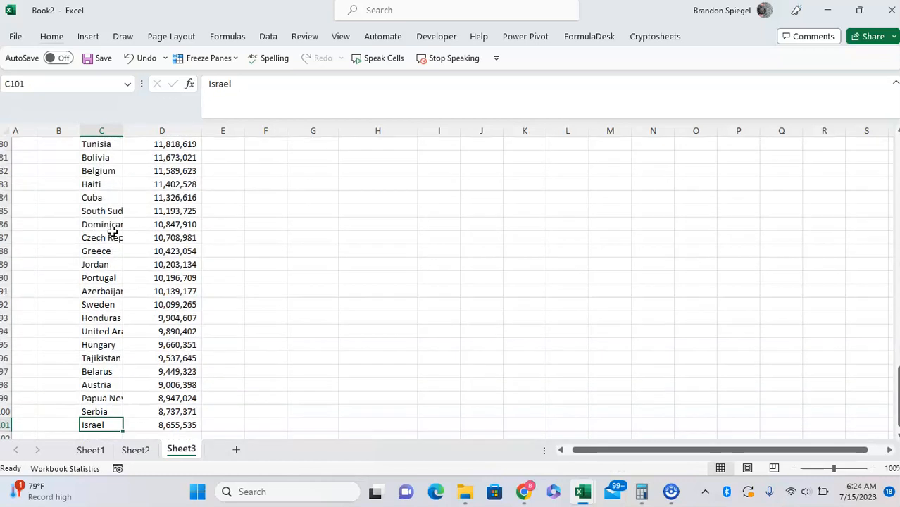
key("Up")
key("ctrl+Up")
key("Down")
key("Right")
key("Right")
key("Right")
key("Right")
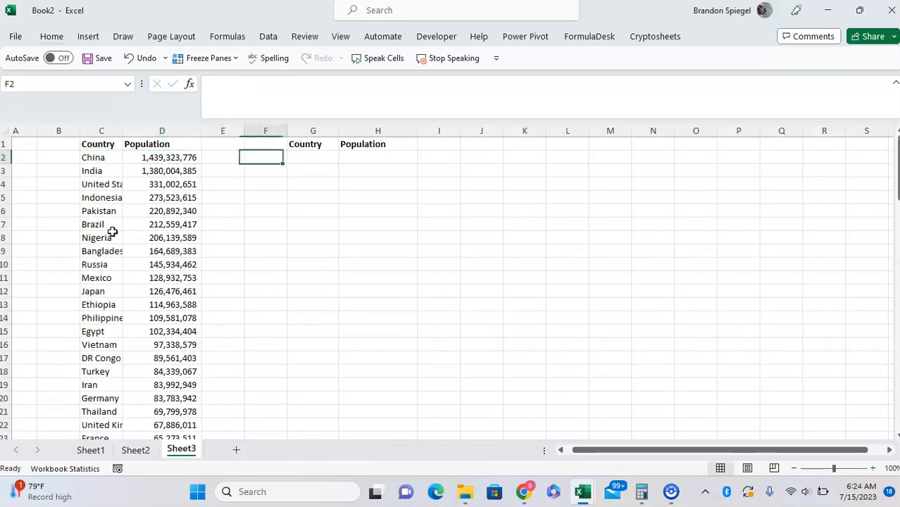
Highlight the leading country and population rows of the source table, starting at China in C2
key("Left")
key("Left")
key("Left")
key("Left")
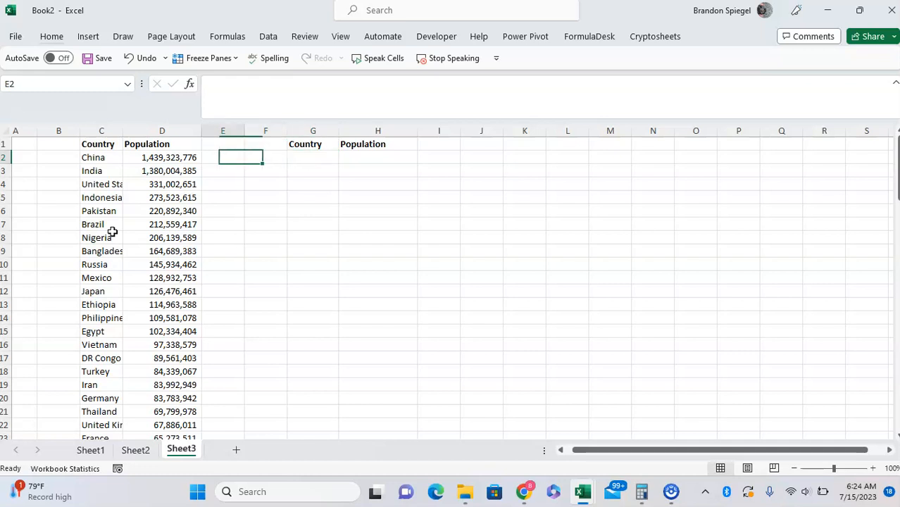
key("shift+Right")
key("shift+Down")
key("shift+Down")
key("shift+Down")
key("shift+Down")
key("shift+Down")
key("shift+Down")
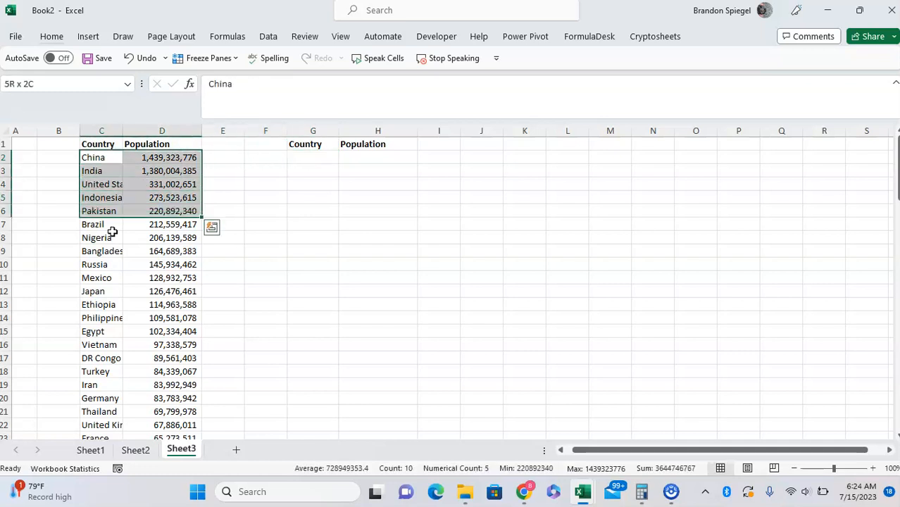
Enter a DROP formula in G2 that removes the first 10 rows of C2:D101
left_click(304, 164)
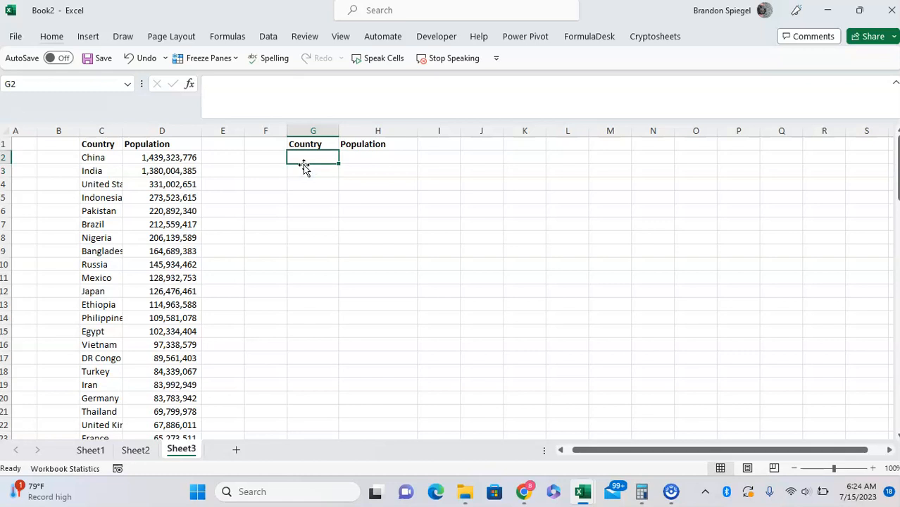
type("=drop")
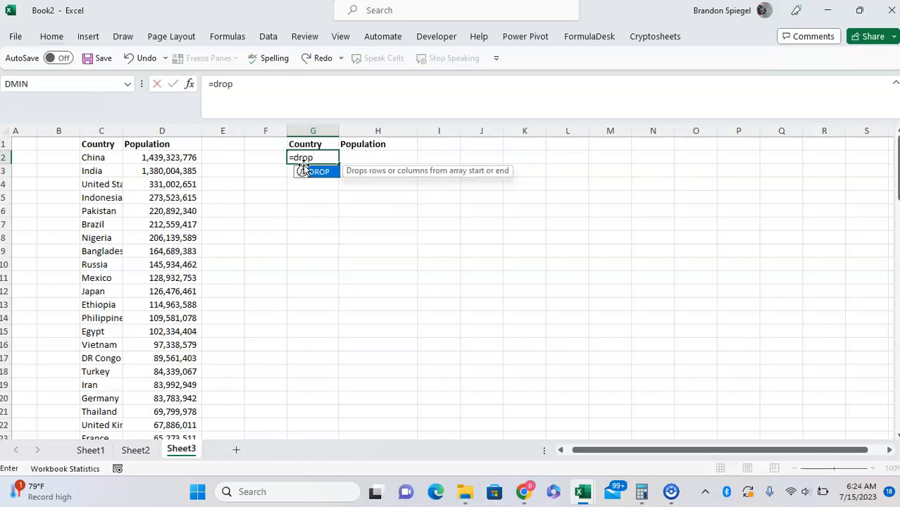
type("(")
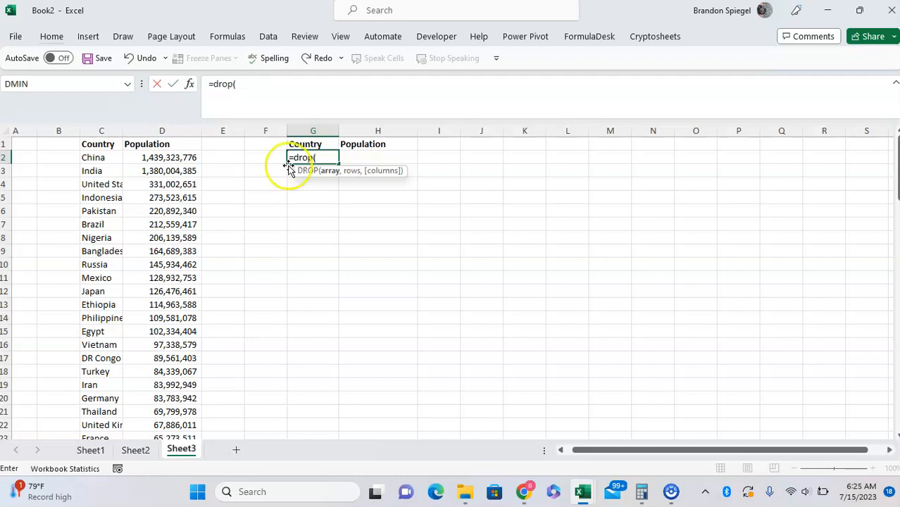
left_click(94, 158)
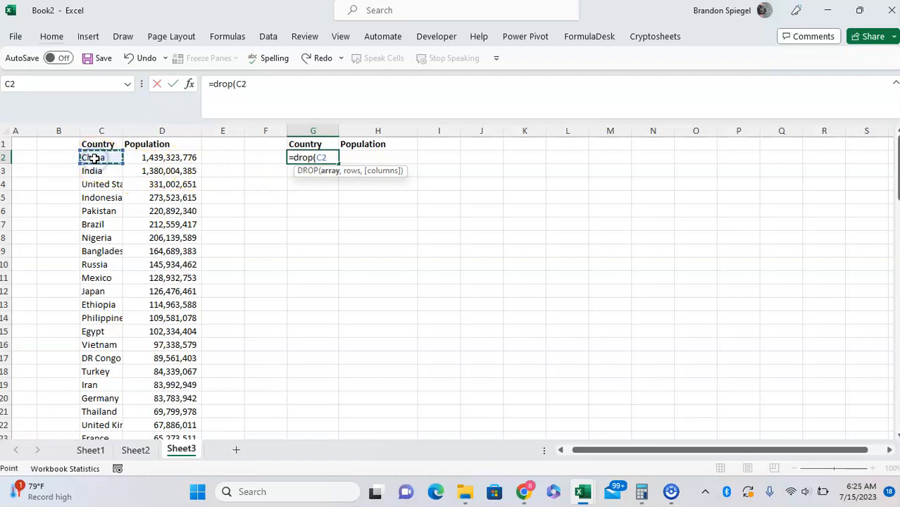
key("shift+Right")
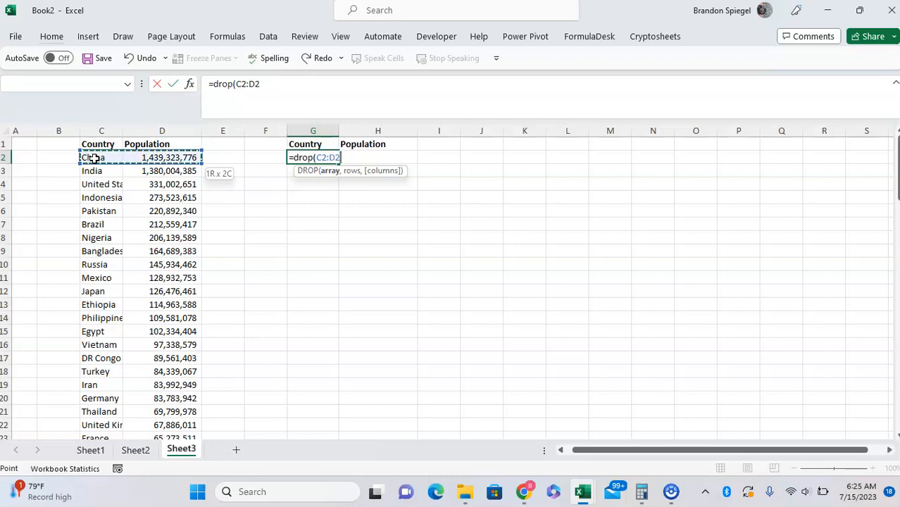
key("ctrl+shift+Down")
type(",")
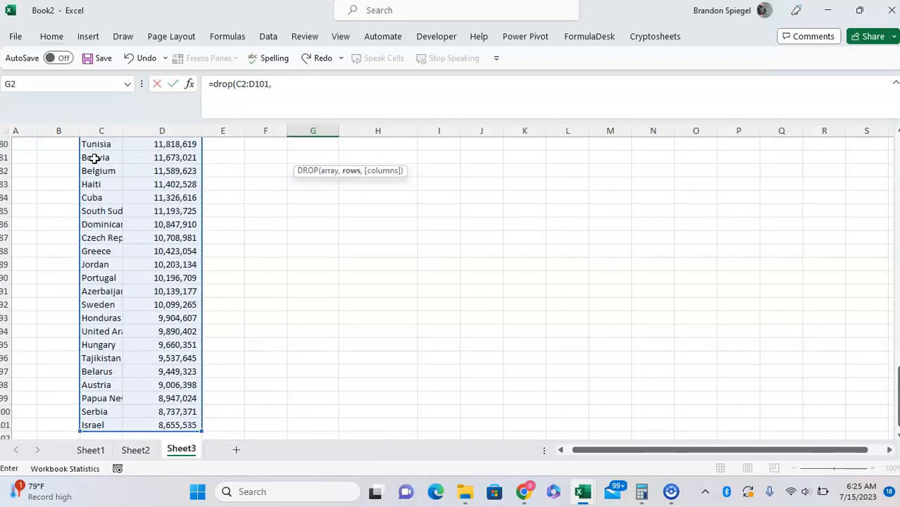
scroll(332, 227, "up", 20)
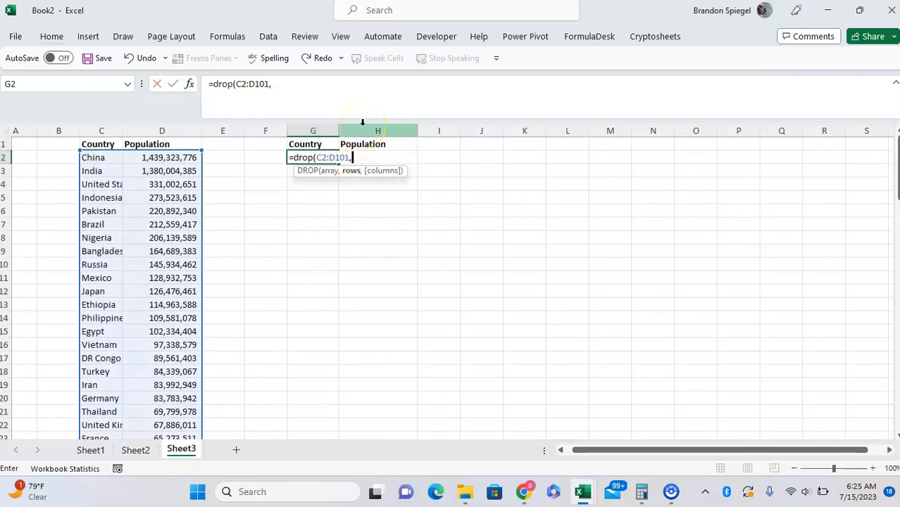
type("10")
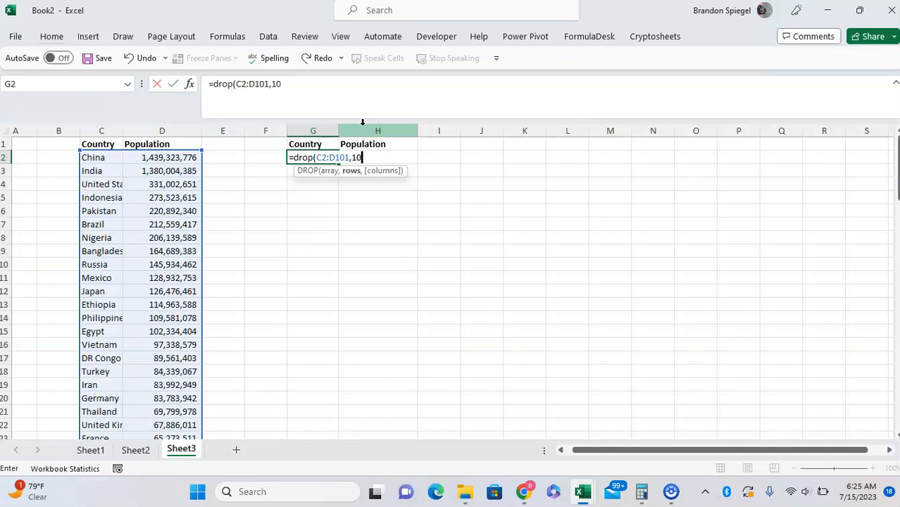
type(")")
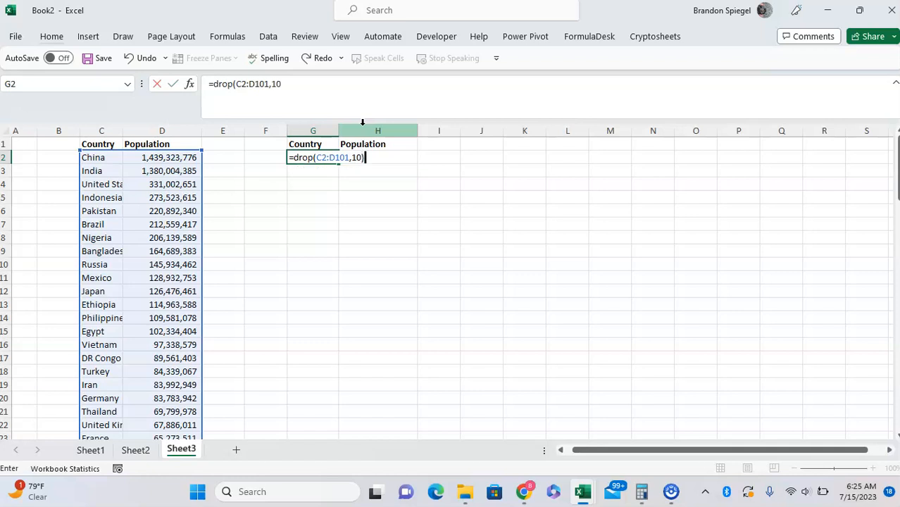
key("Return")
key("Up")
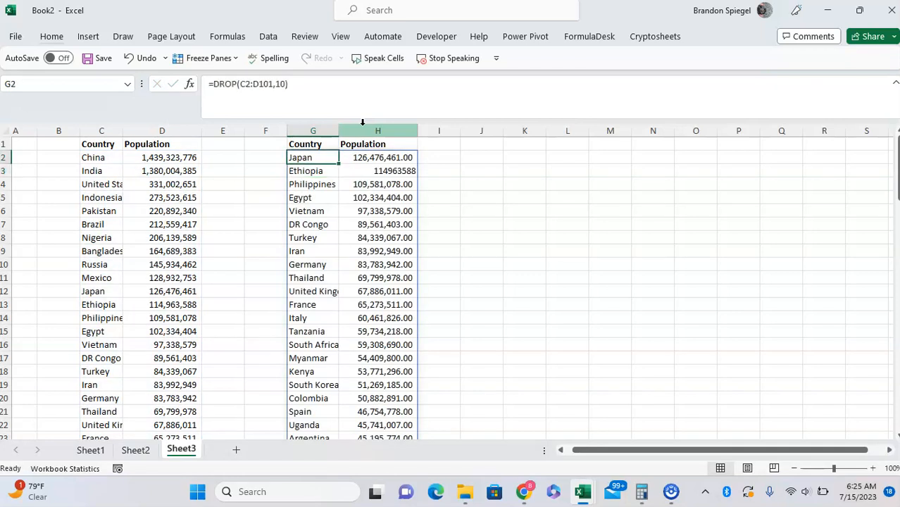
Compare the first source rows with the spilled list and inspect the rows argument of G2's formula
left_click_drag(91, 276, 189, 171)
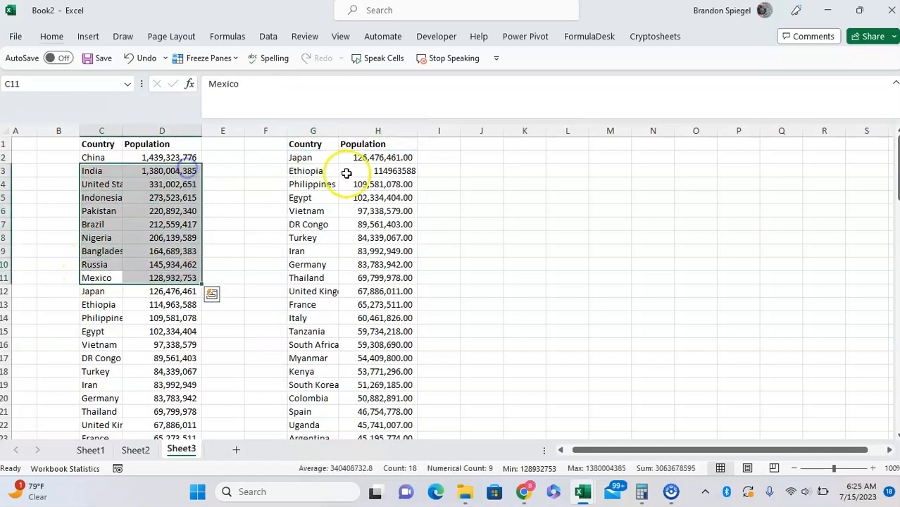
left_click(311, 159)
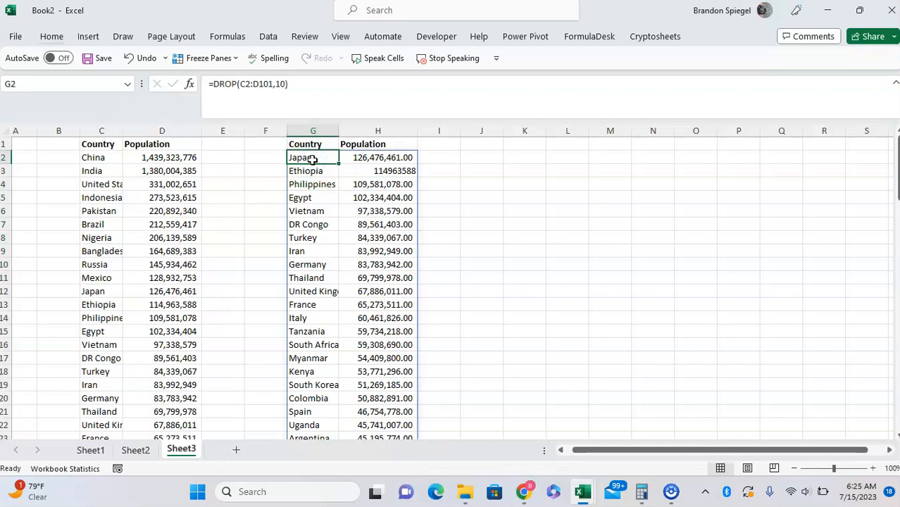
key("F2")
key("Left")
key("Left")
key("Left")
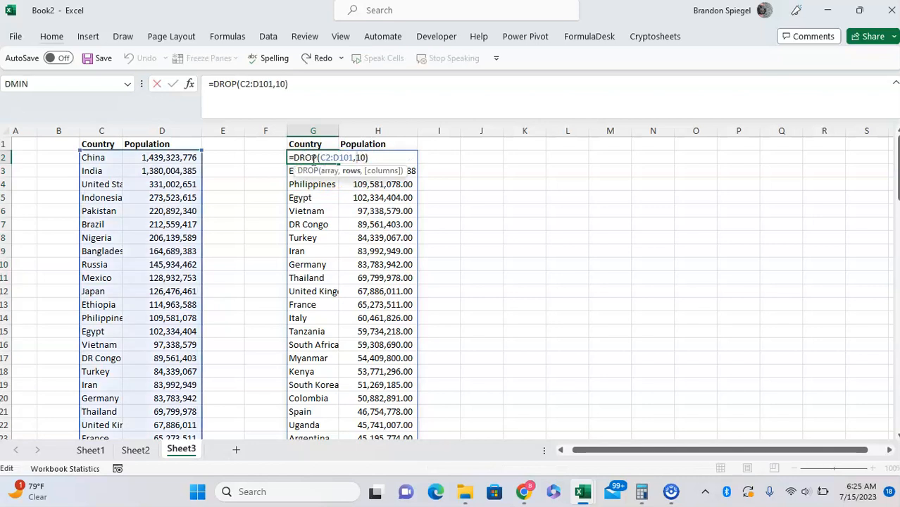
key("shift+Right")
key("shift+Right")
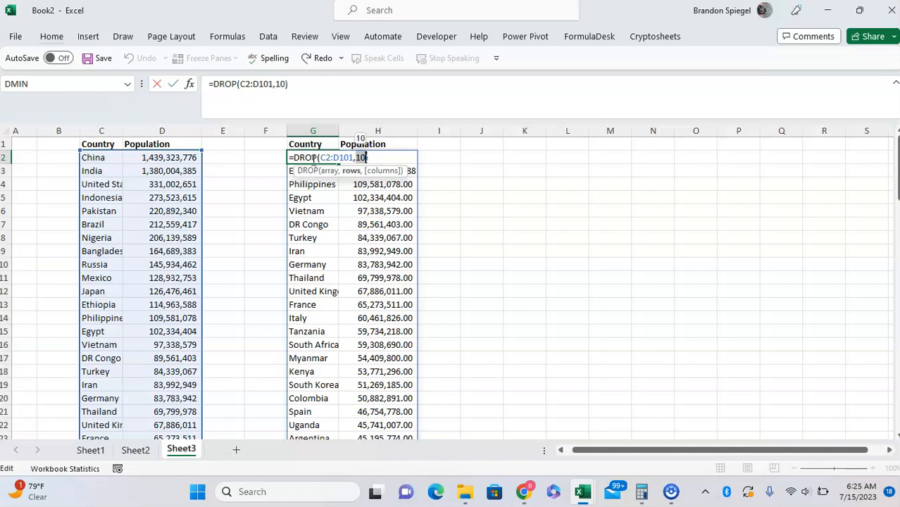
key("Escape")
key("Left")
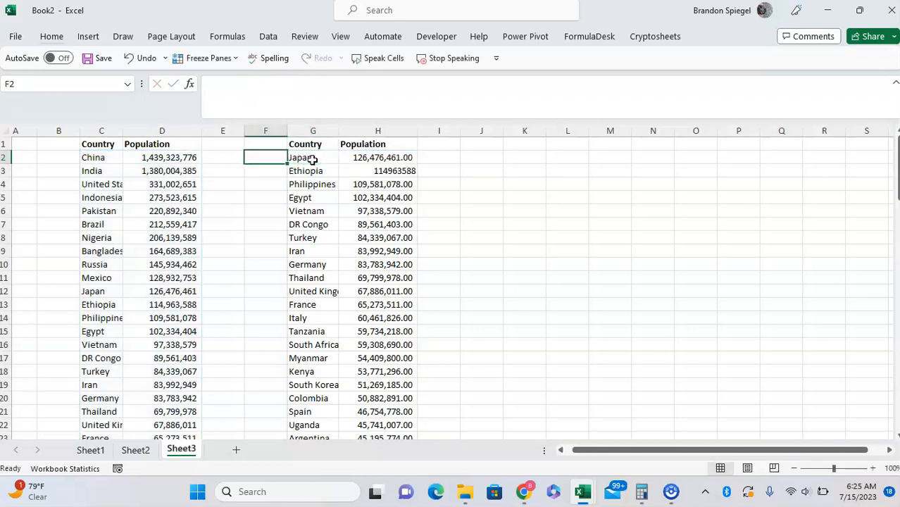
Change the rows argument of the DROP formula in G2 to -10 so it drops the last 10 rows
key("Right")
key("F2")
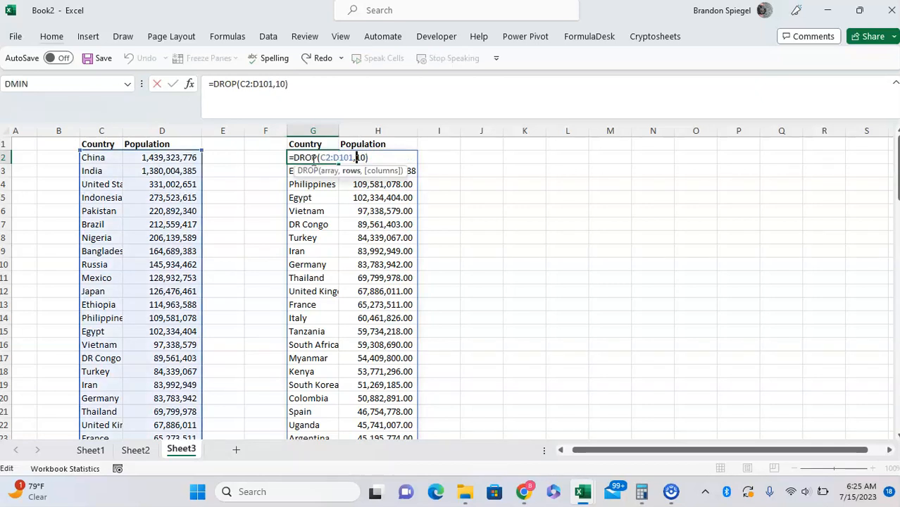
type("-")
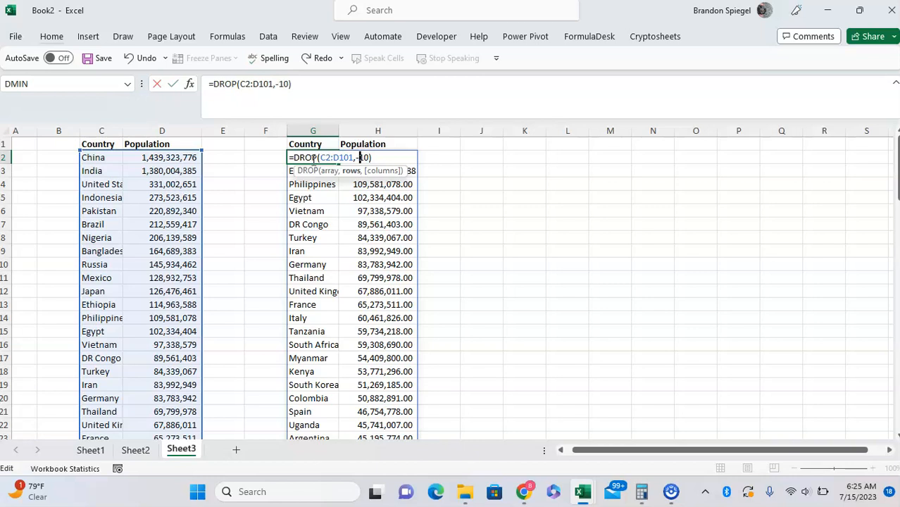
key("Return")
left_click(312, 160)
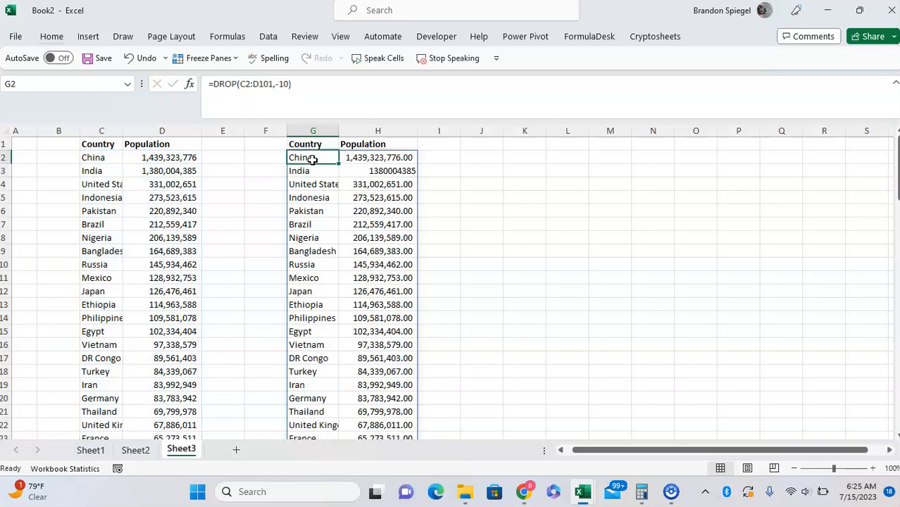
Examine the spilled country list in column G from its first entry to where it ends
key("Left")
key("Left")
key("Left")
key("Right")
key("Right")
key("Right")
key("ctrl+Down")
key("ctrl+Up")
key("Down")
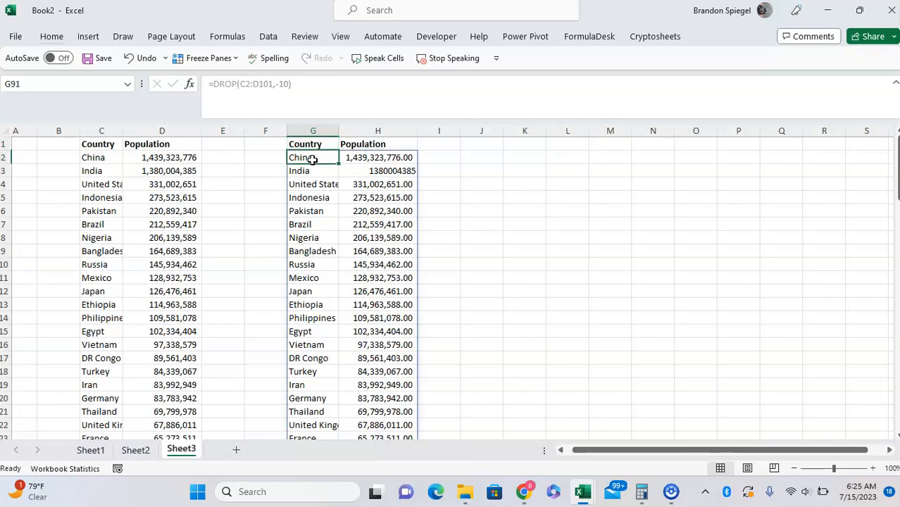
key("ctrl+Down")
scroll(281, 272, "down", 5)
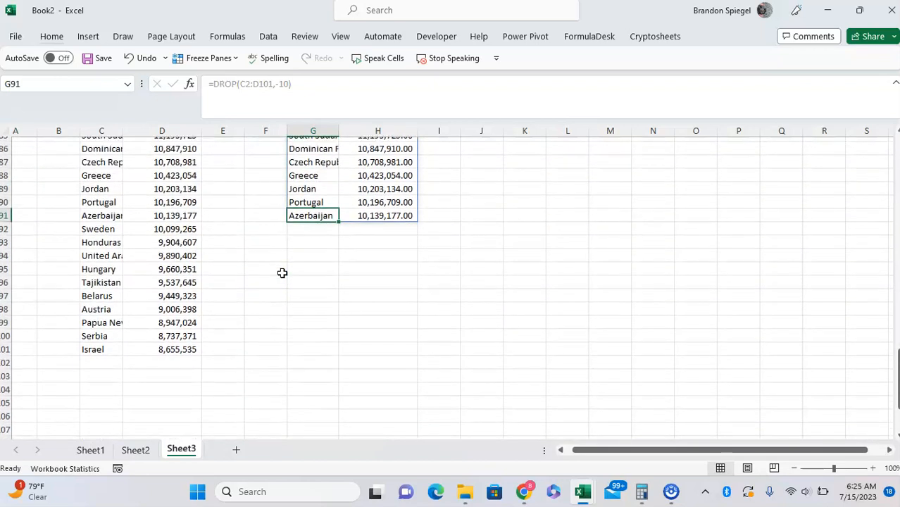
Highlight the source rows from Sweden to Israel for comparison, and return to the formula cell G2
key("Left")
key("Left")
key("Left")
key("Left")
key("Down")
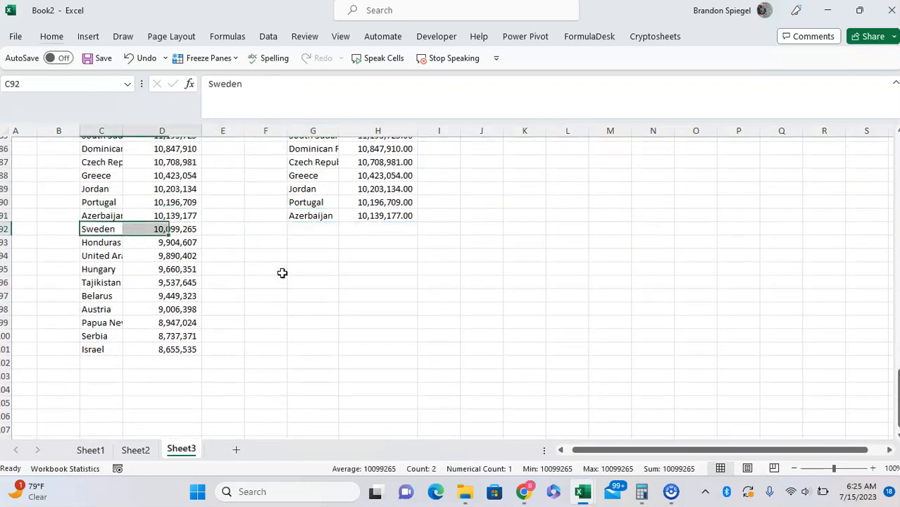
key("ctrl+shift+Down")
key("shift+Right")
left_click(281, 272)
key("Right")
key("ctrl+Up")
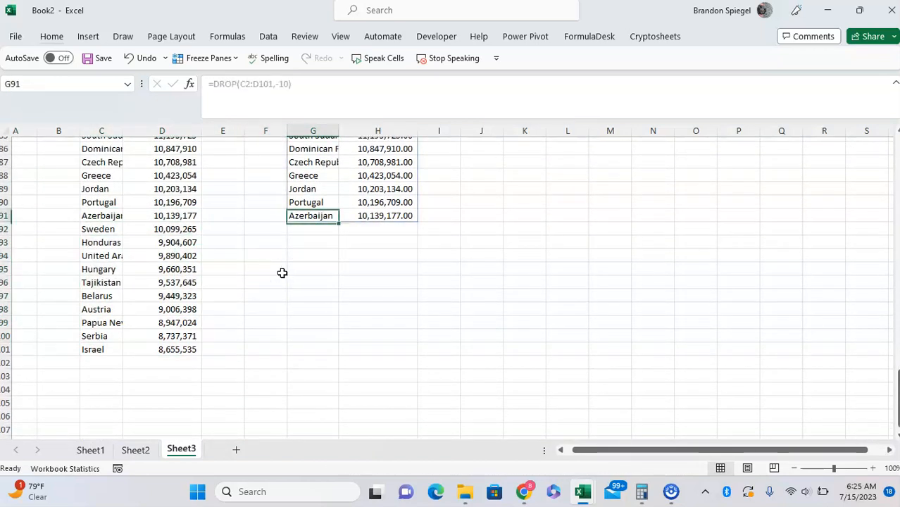
key("ctrl+Up")
key("Down")
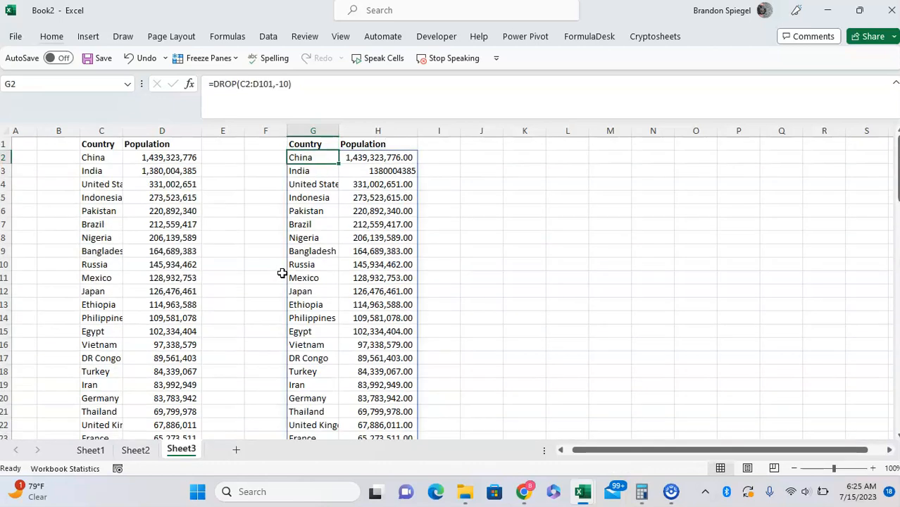
Add a columns argument of 1 to the DROP formula in G2 to drop the first column
key("F2")
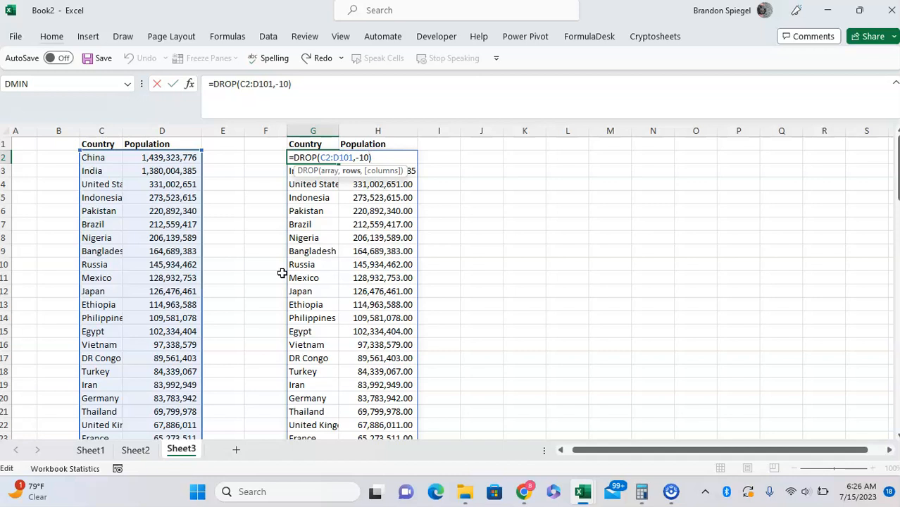
type(",")
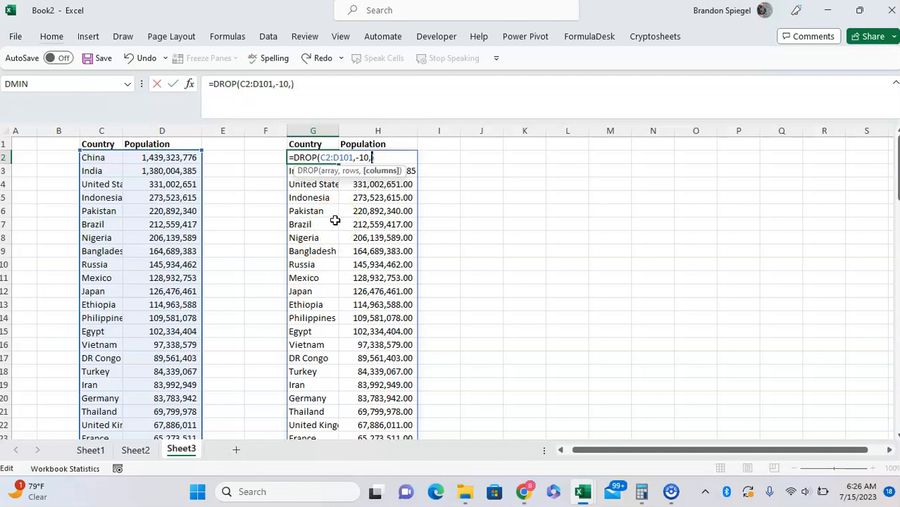
type("1")
key("Return")
key("Up")
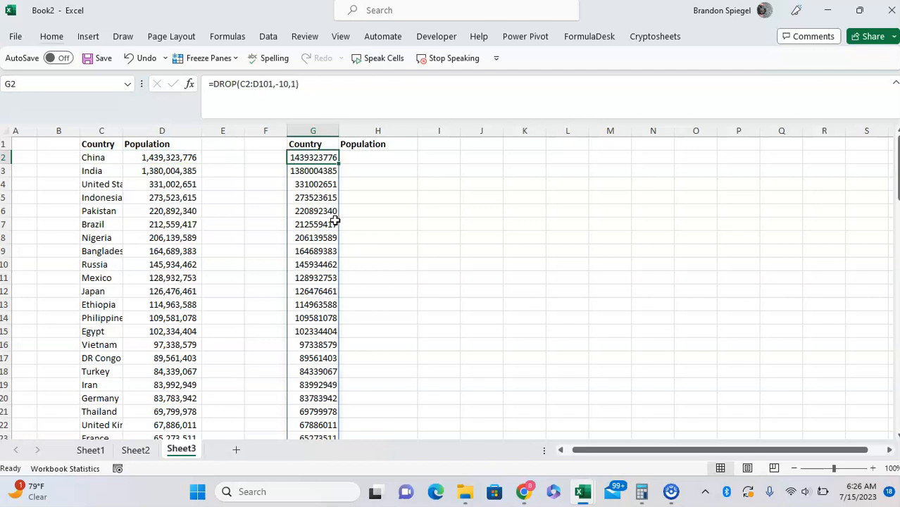
Change the columns argument of the DROP formula in G2 to 2
key("F2")
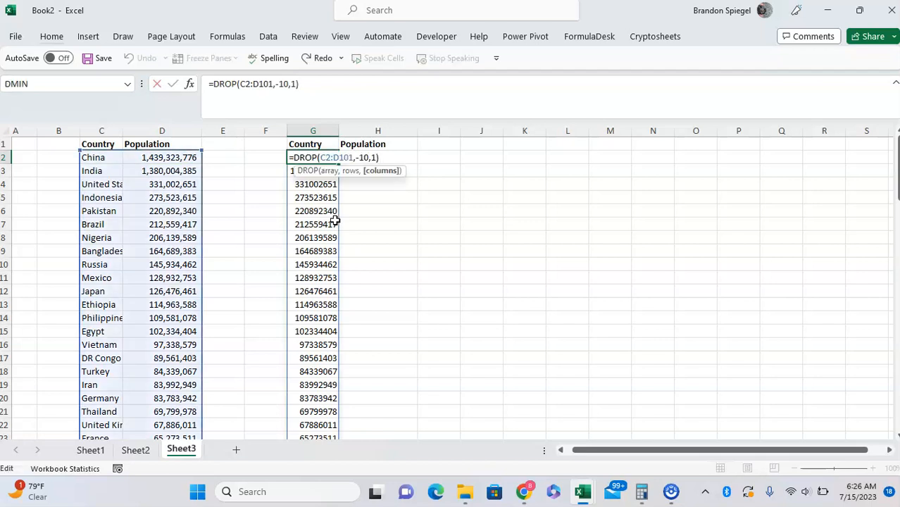
key("BackSpace")
type("2")
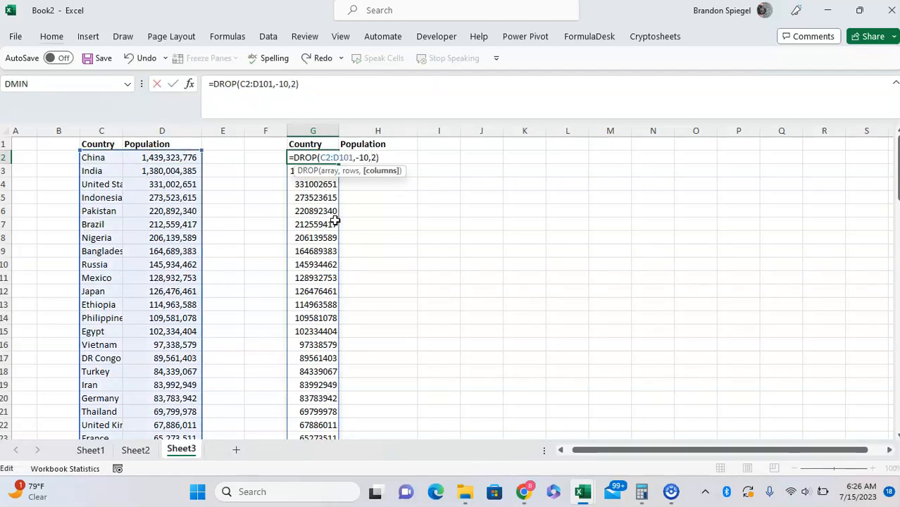
key("Return")
key("Up")
Review the DROP formula in G2, check the source country column from its start to its end, and return to G2
key("F2")
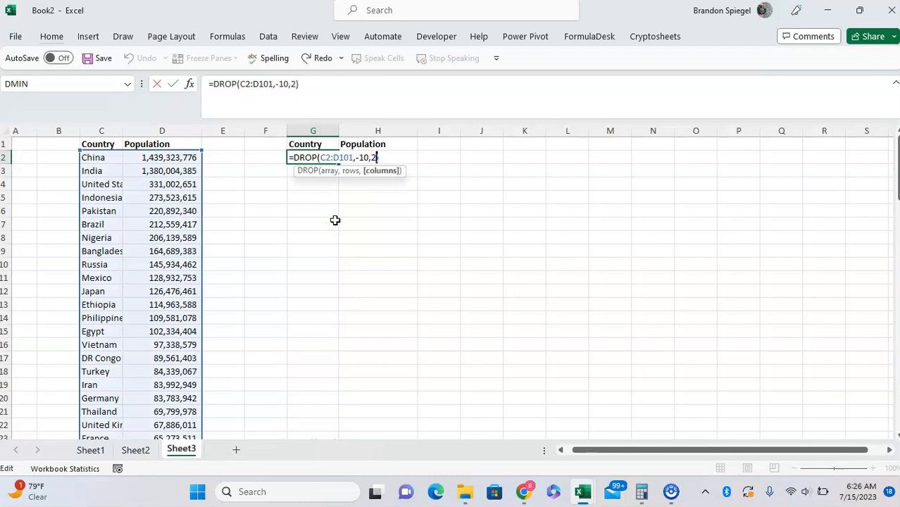
key("Escape")
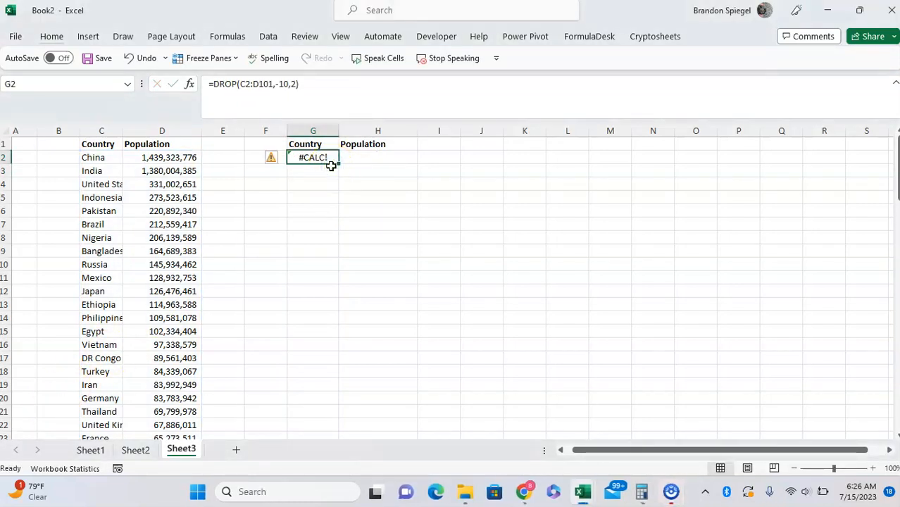
key("Left")
key("Left")
key("Left")
key("Left")
key("ctrl+Down")
key("ctrl+Up")
key("Down")
key("Right")
key("Right")
key("Right")
key("Right")
Set the columns argument of the DROP formula in G2 to -1 to drop the last column
key("F2")
key("BackSpace")
type("-1")
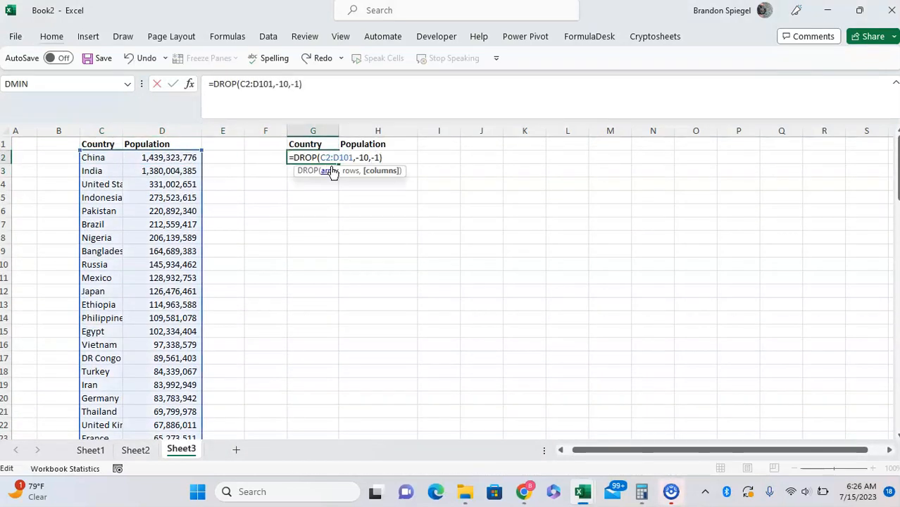
key("Return")
key("Up")
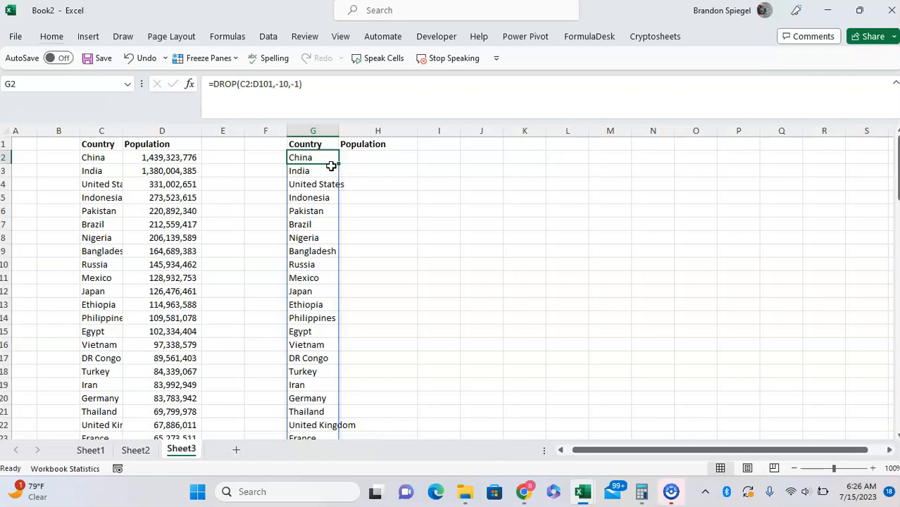
Undo the last two formula changes in G2 and remove the columns argument, leaving =DROP(C2:D101,-10)
key("ctrl+z")
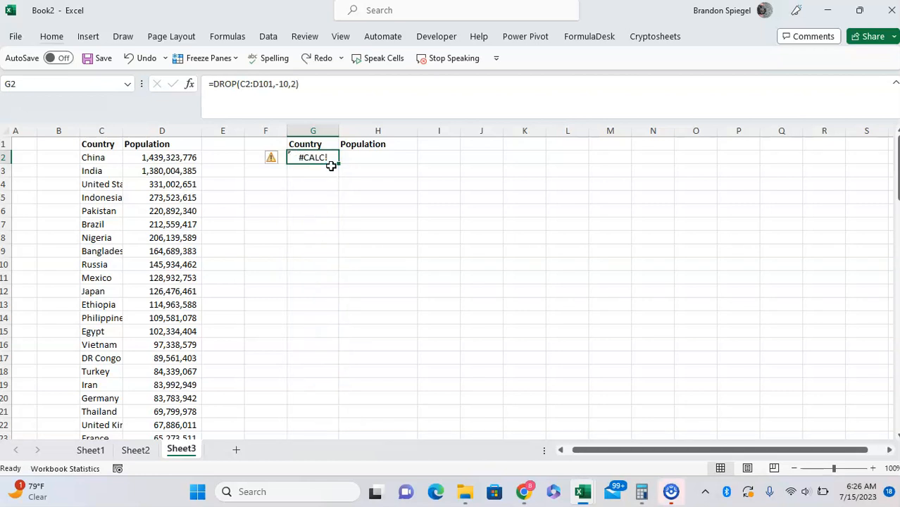
key("ctrl+z")
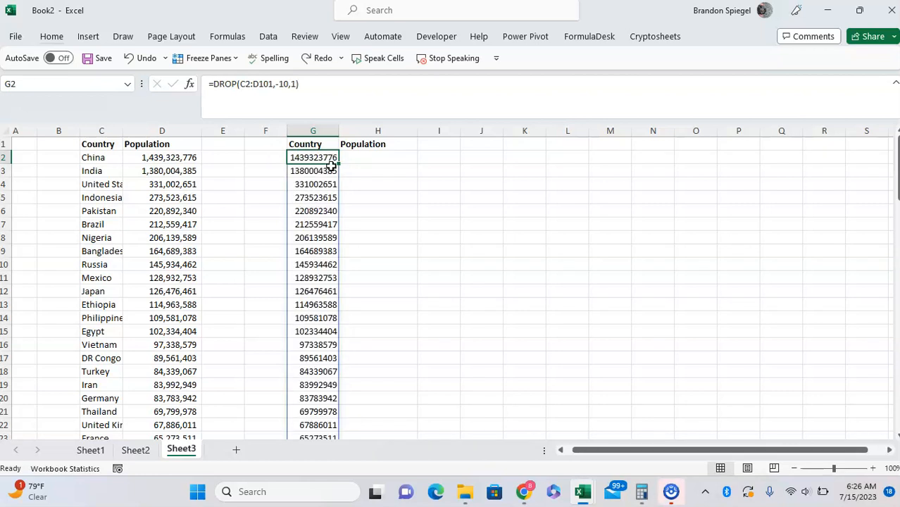
key("F2")
key("BackSpace")
key("BackSpace")
key("Return")
key("Up")
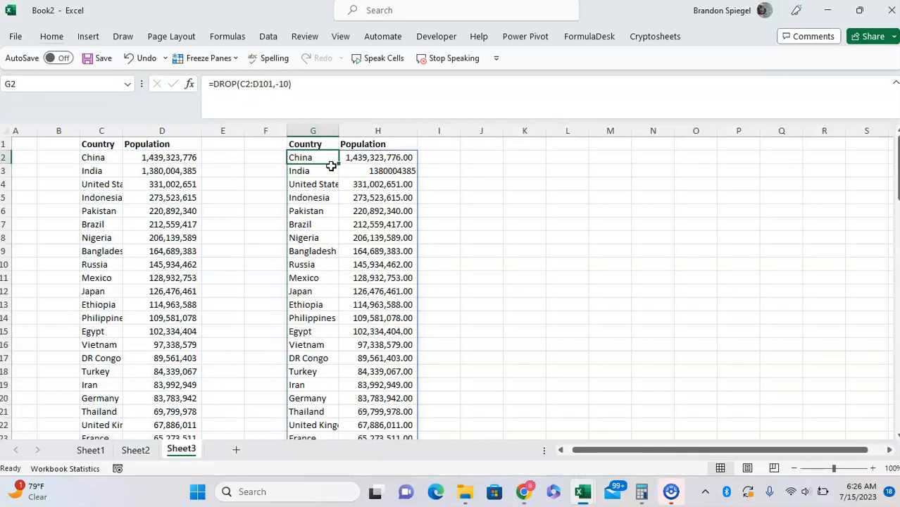
Set the rows argument of the DROP formula in G2 to 10 to drop the first ten rows
key("F2")
key("BackSpace")
key("BackSpace")
type("10")
key("Return")
key("Up")
Clear the formula in G2 and start a SORT function there with the range C2:D101 as its array
key("Delete")
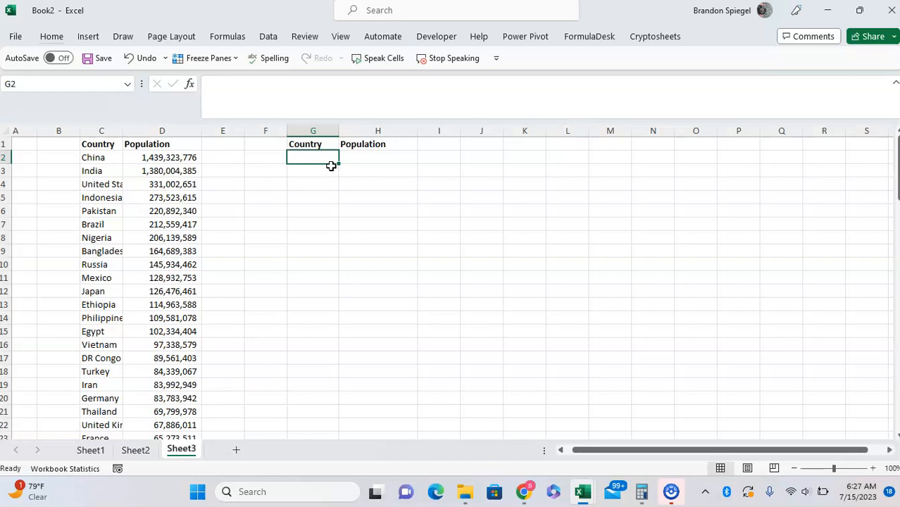
type("=sort")
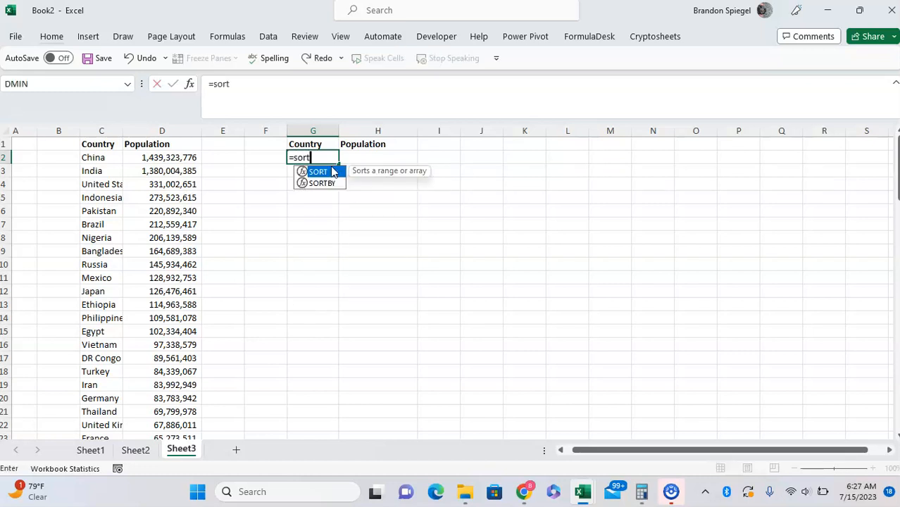
double_click(333, 172)
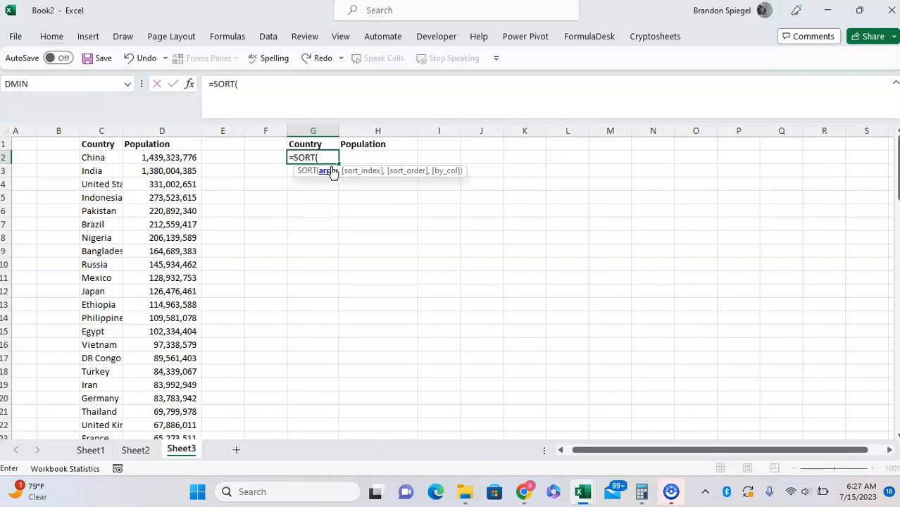
left_click(99, 146)
left_click(101, 158)
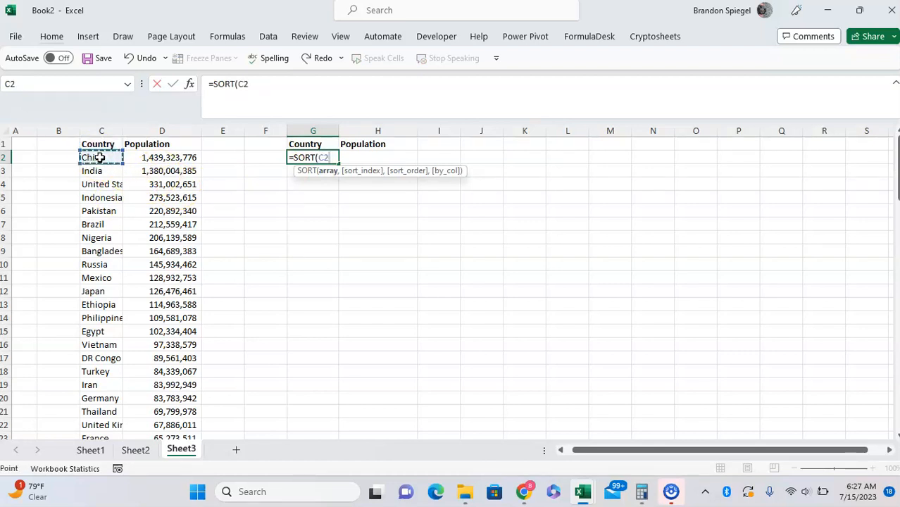
key("ctrl+shift+Right")
key("ctrl+shift+Down")
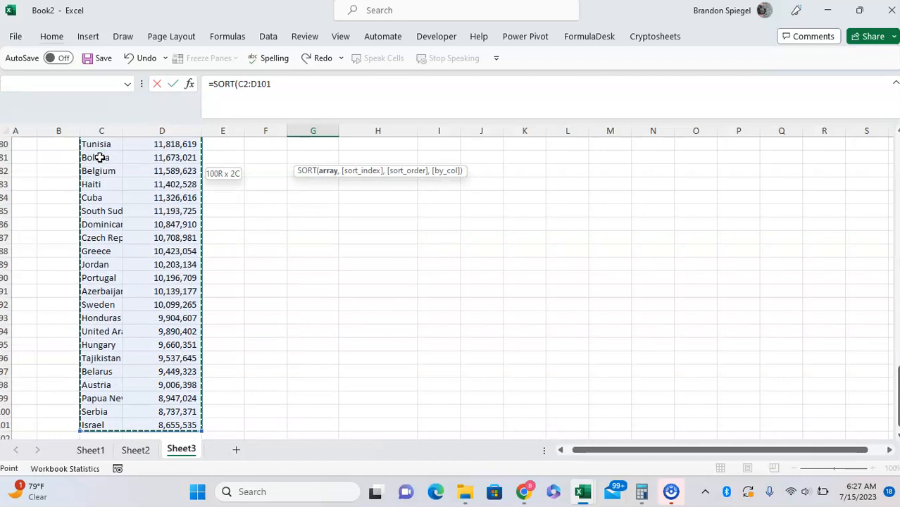
Complete the SORT formula with sort index 2 and sort order 1 (ascending) to sort by population
type(",2")
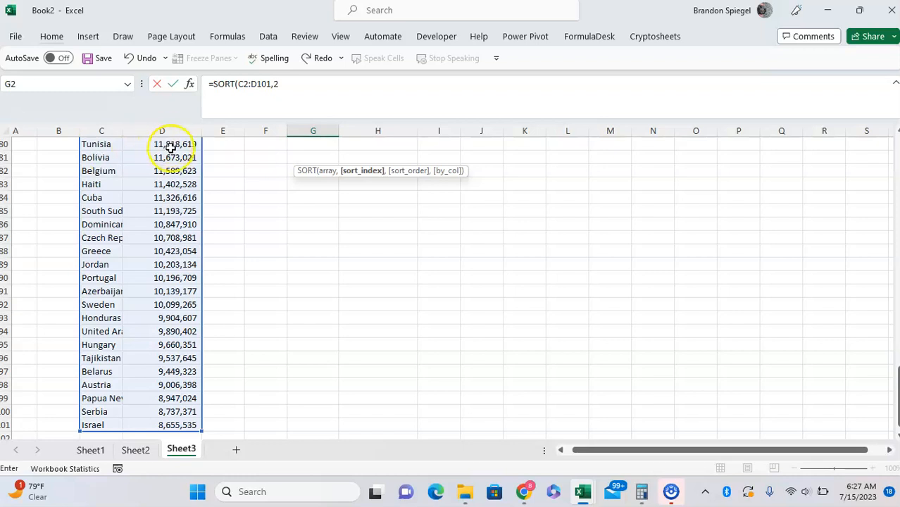
type(",")
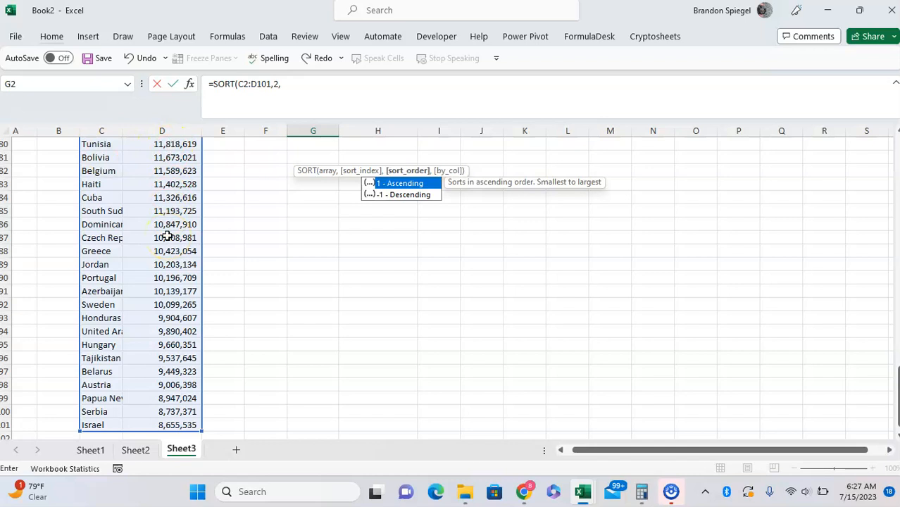
key("Down")
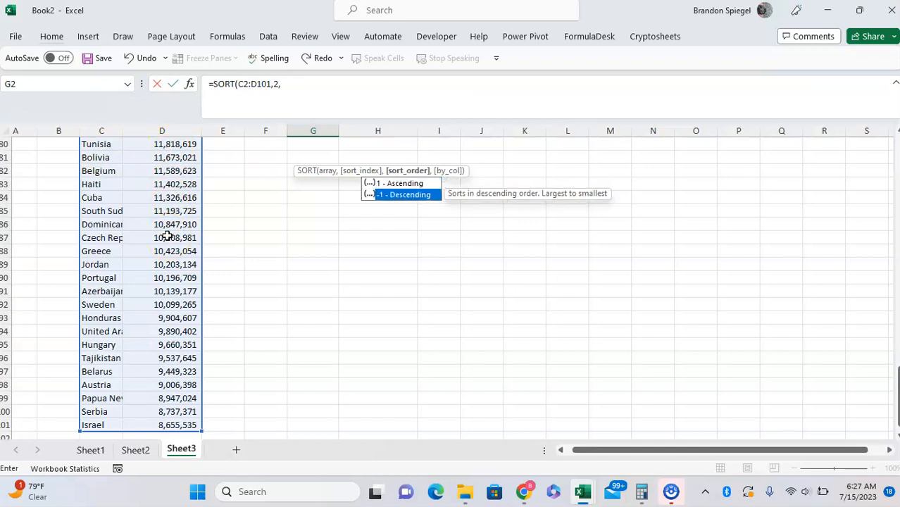
key("Up")
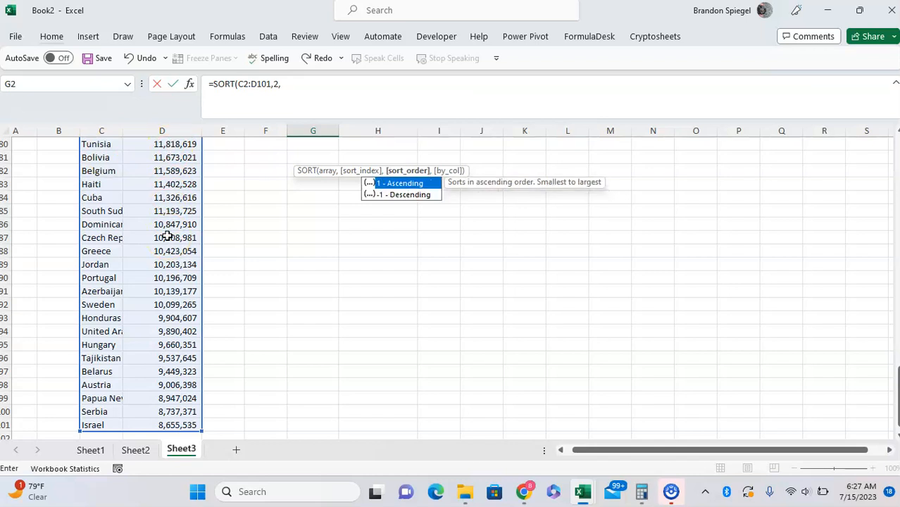
type("1)")
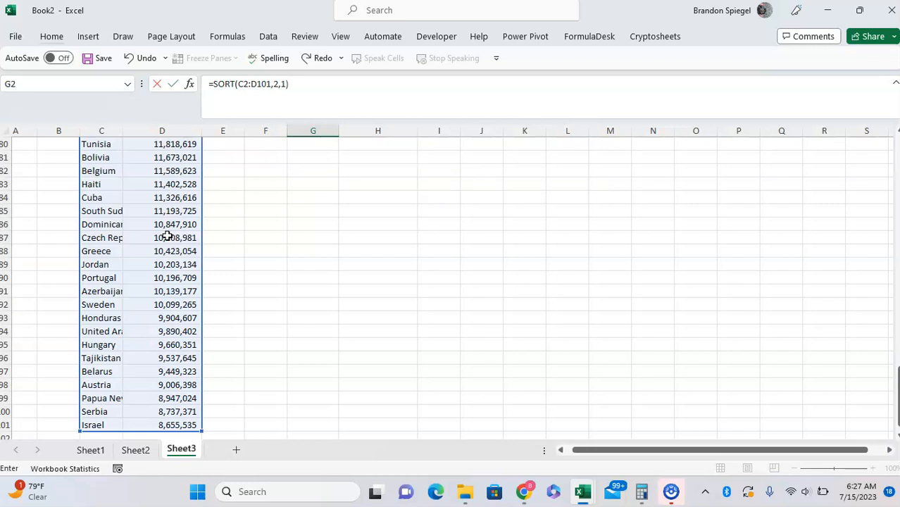
key("Return")
key("Up")
key("Up")
key("Down")
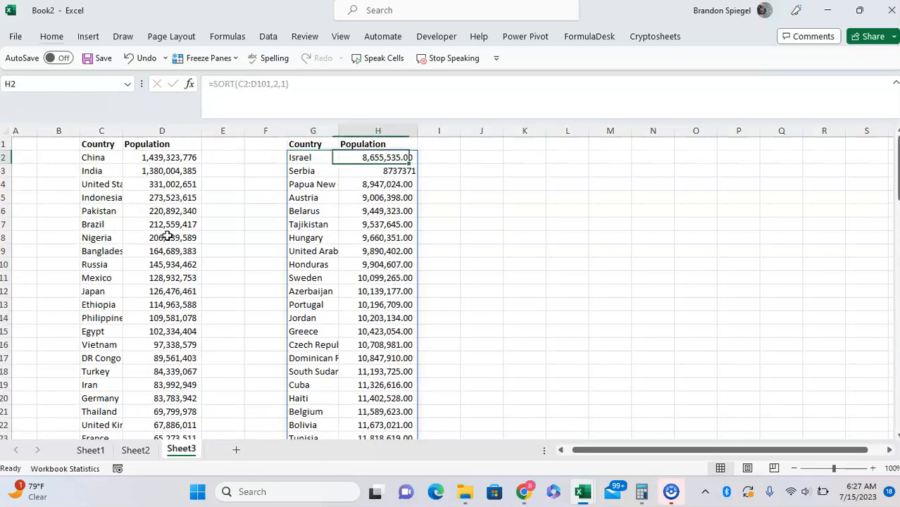
Wrap the SORT formula in G2 in DROP with a rows argument of 10, giving =DROP(SORT(C2:D101,2,1),10)
key("F2")
key("Home")
key("Right")
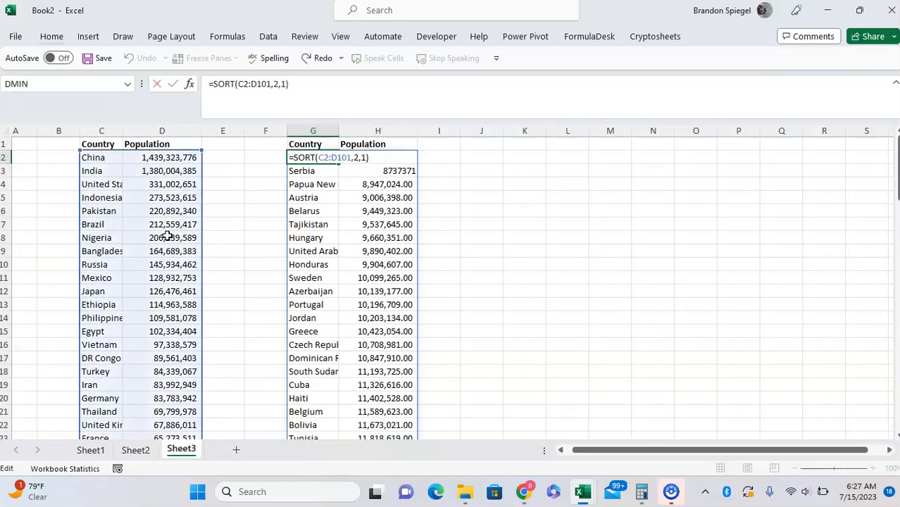
type("drop")
key("Tab")
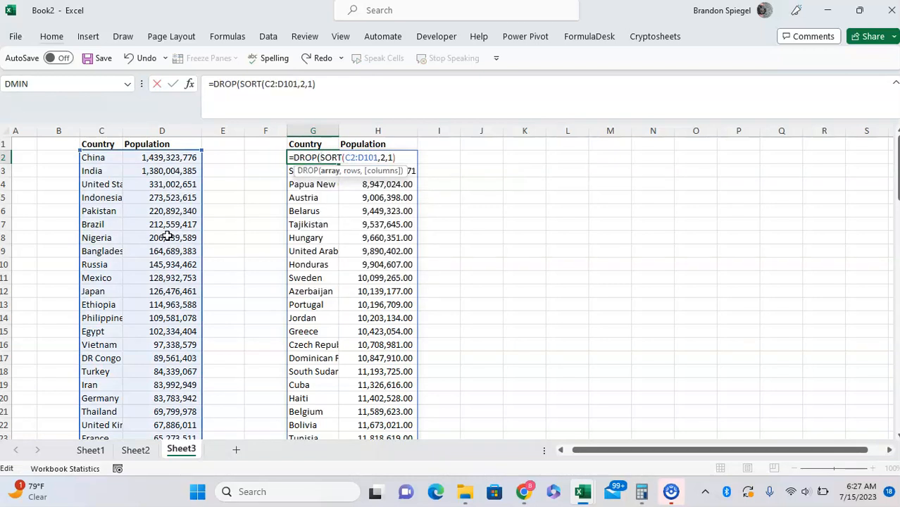
key("End")
type(",10)")
key("Return")
key("Up")
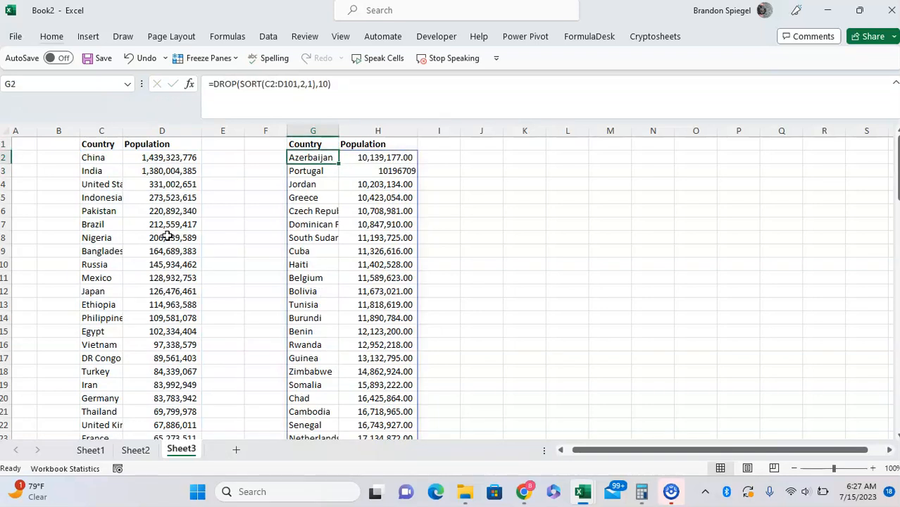